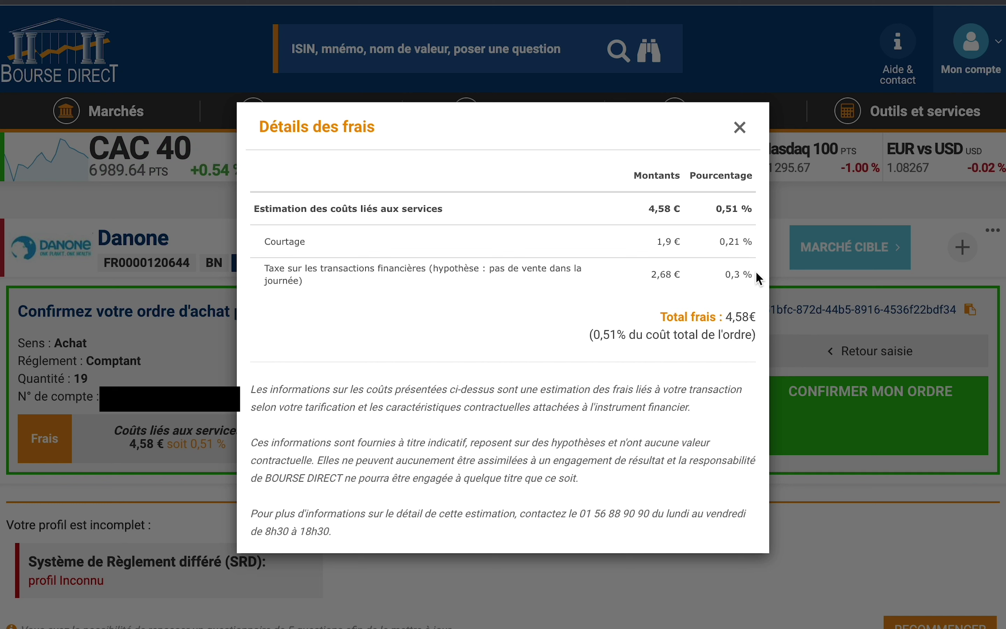
Check the overall cost percentage in the Danone purchase order's fee details, close the details and copy the order reference.
left_click_drag(753, 204, 702, 199)
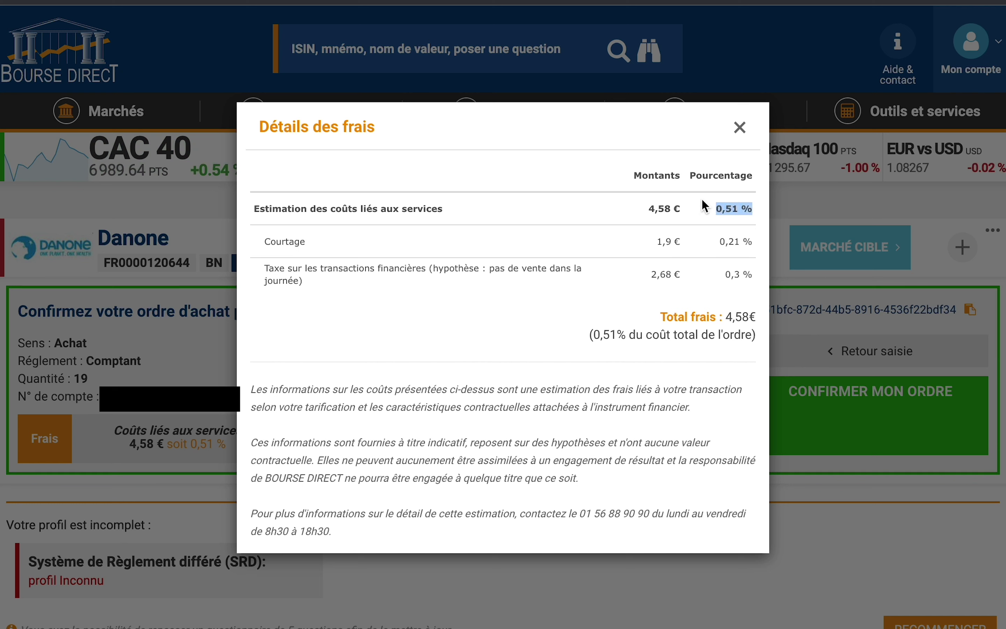
left_click(702, 199)
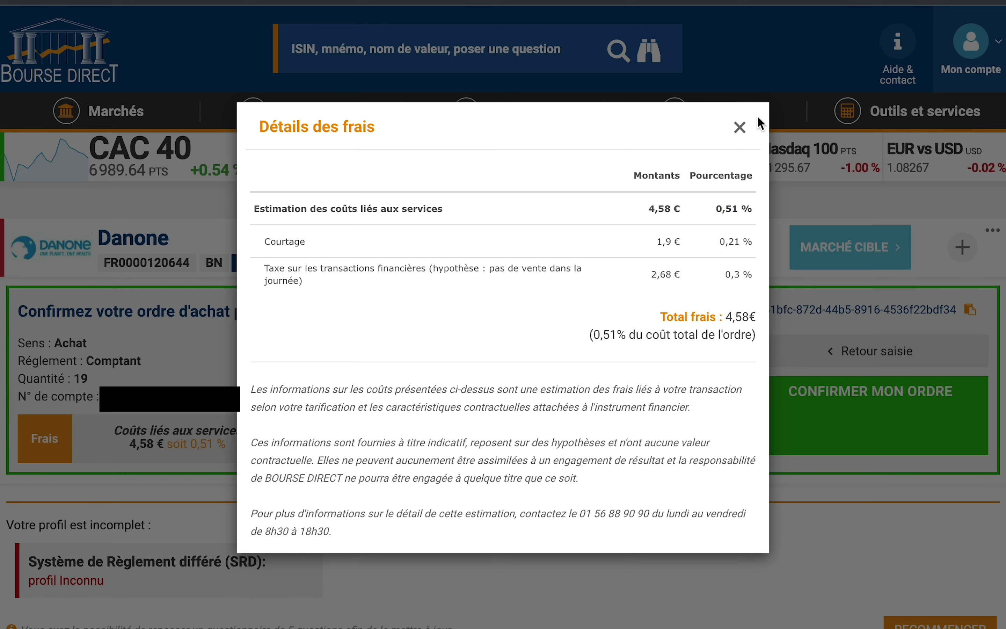
left_click(740, 127)
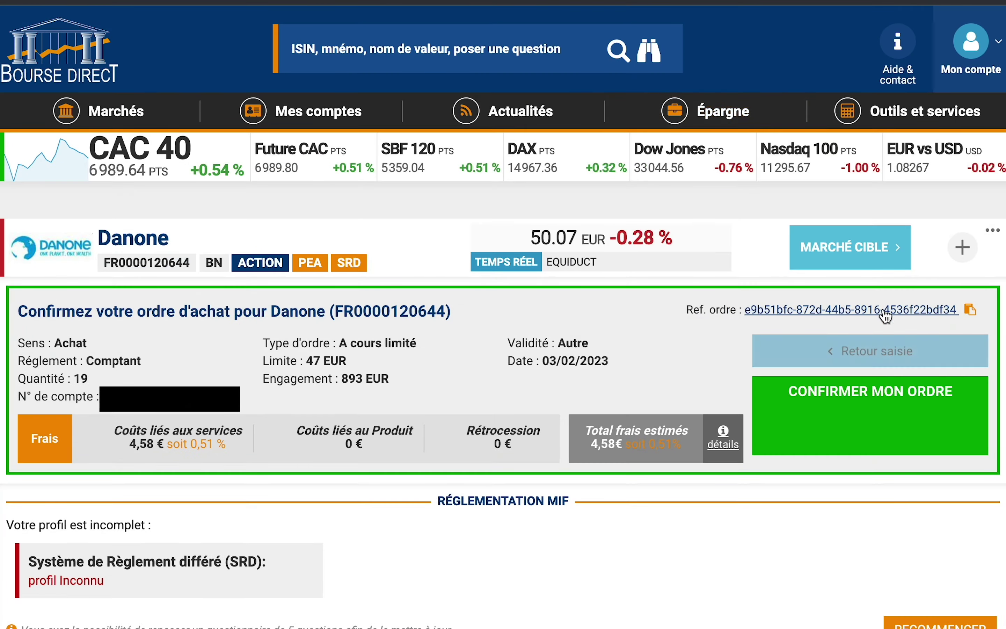
left_click(970, 310)
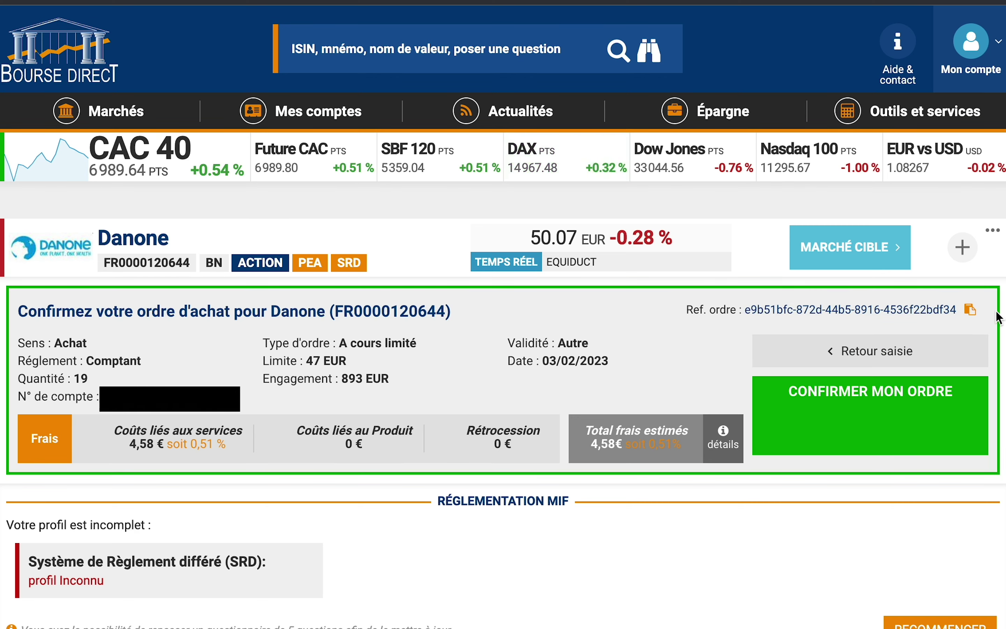
Return to the Danone order entry and change it to a sale of 1 share with order type Au marché.
left_click(838, 351)
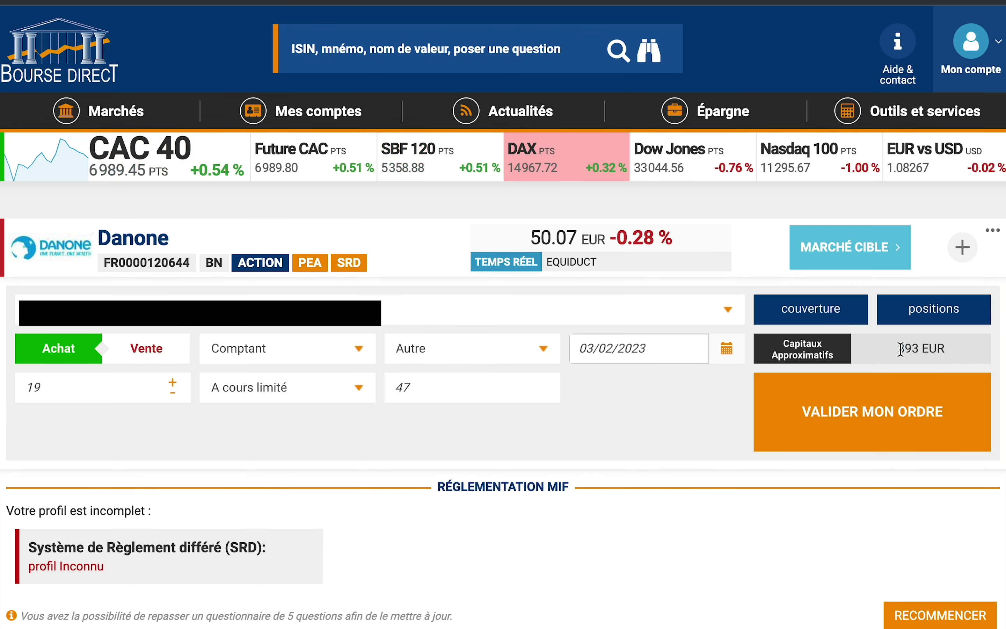
left_click(144, 360)
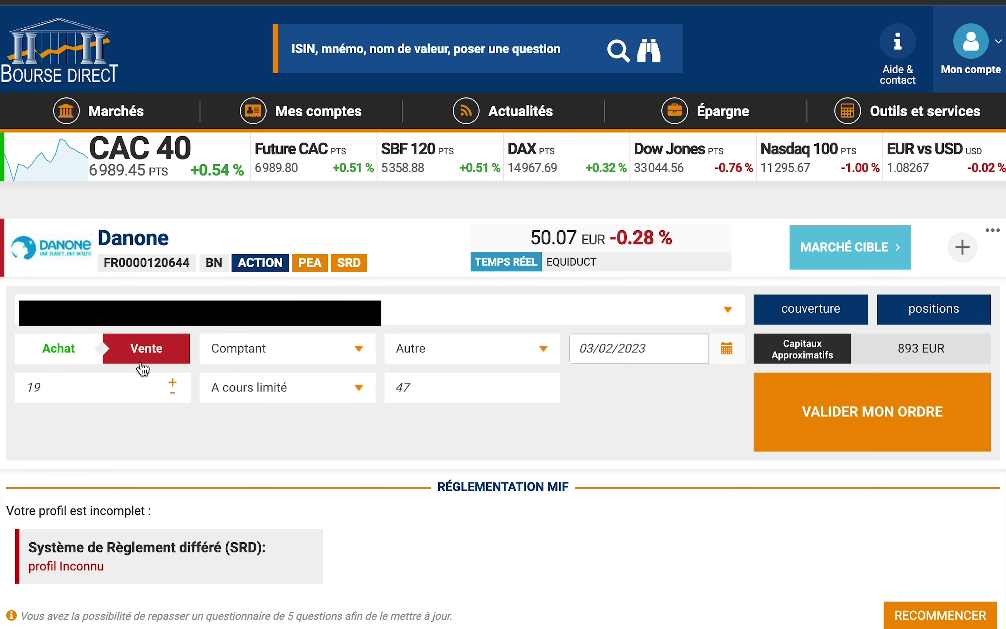
left_click(116, 382)
key("BackSpace")
left_click(357, 388)
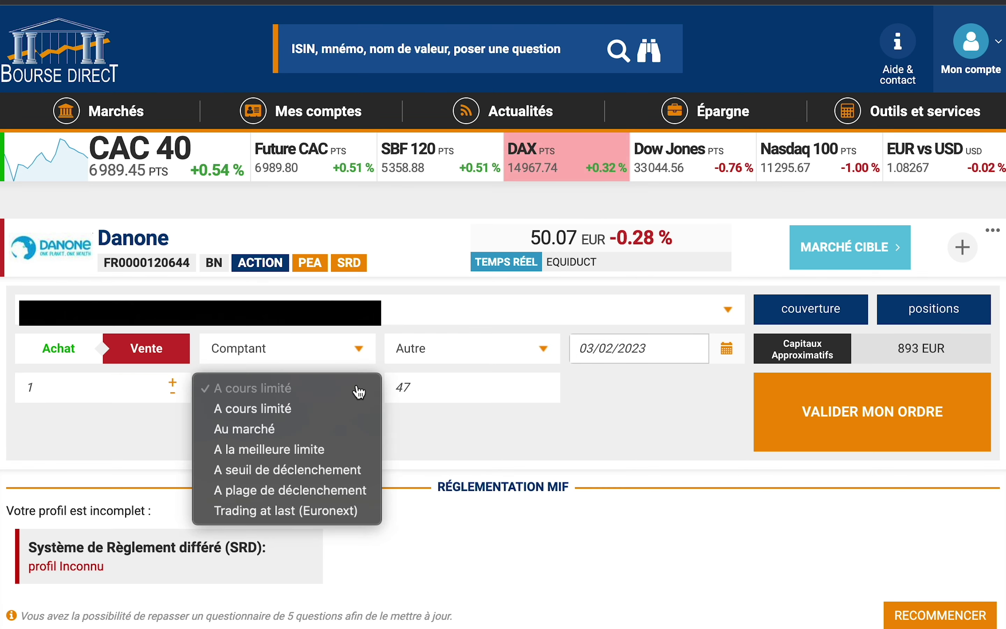
left_click(482, 429)
key("Up")
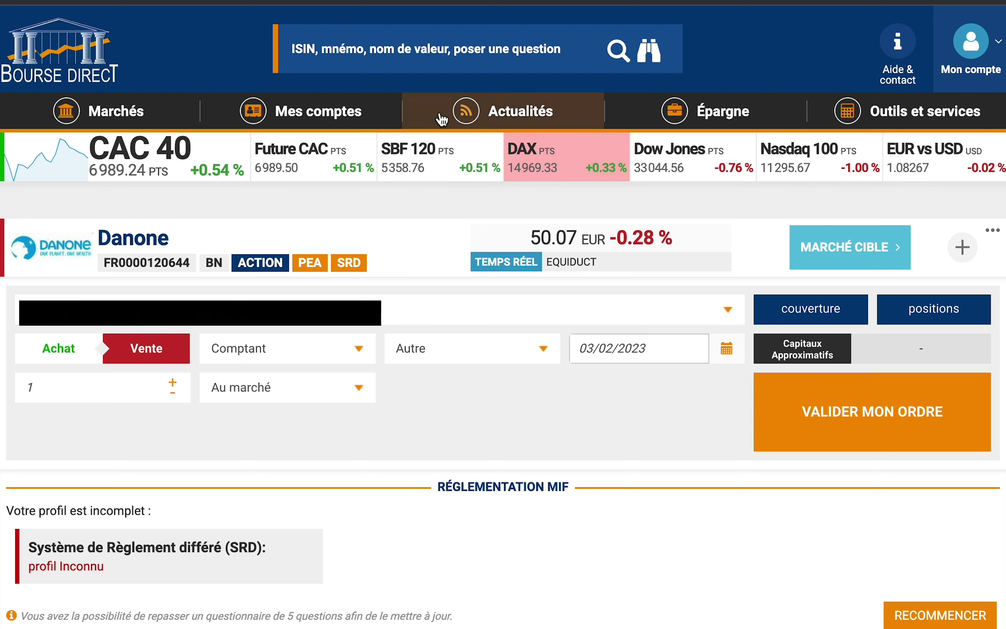
Search for "kone" and open the order form for KONE OYJ B O.N. on XETRA.
left_click(406, 64)
type("kone")
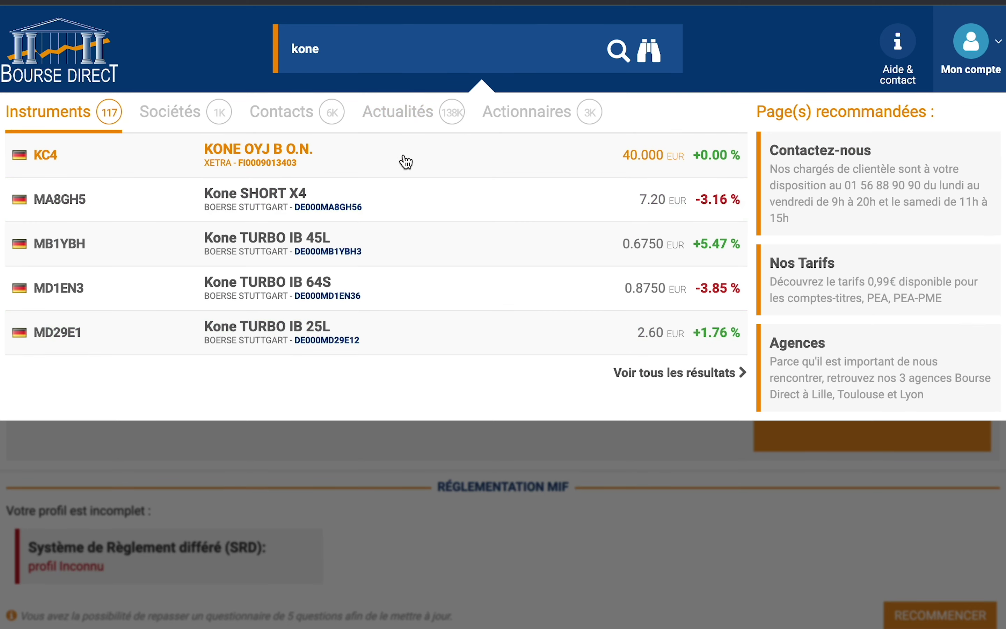
left_click(406, 162)
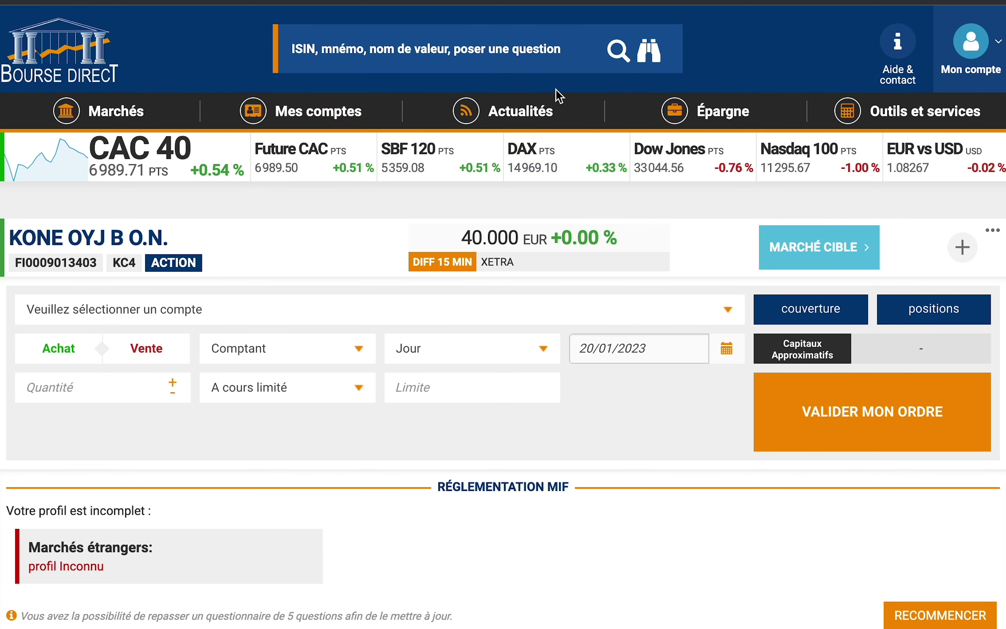
Open the help and contact page and examine the telephone contacts and opening hours of the service teams.
left_click(906, 52)
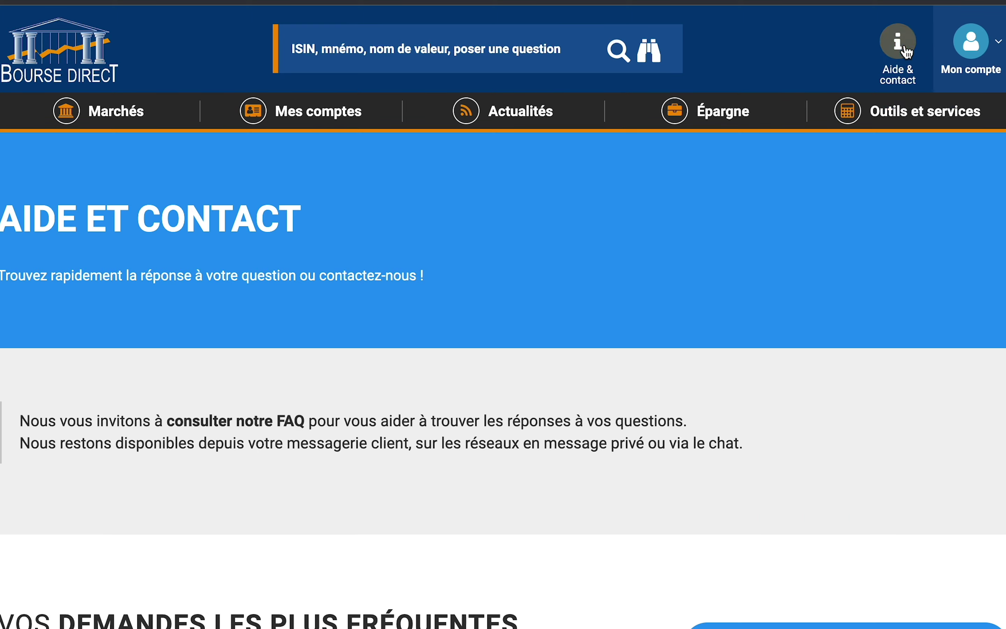
scroll(214, 287, "down", 20)
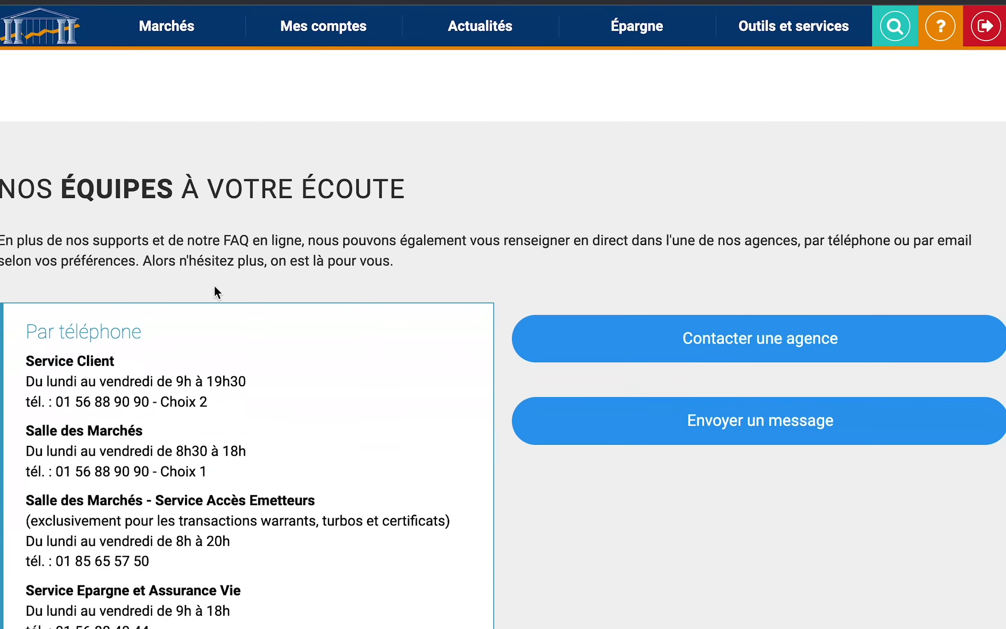
scroll(215, 287, "down", 2)
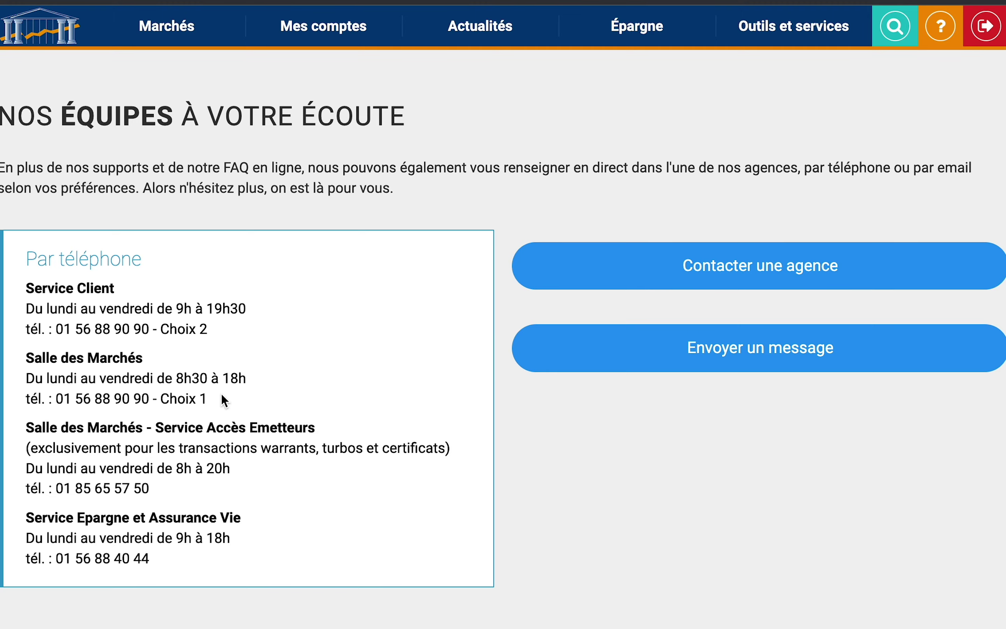
scroll(222, 396, "up", 15)
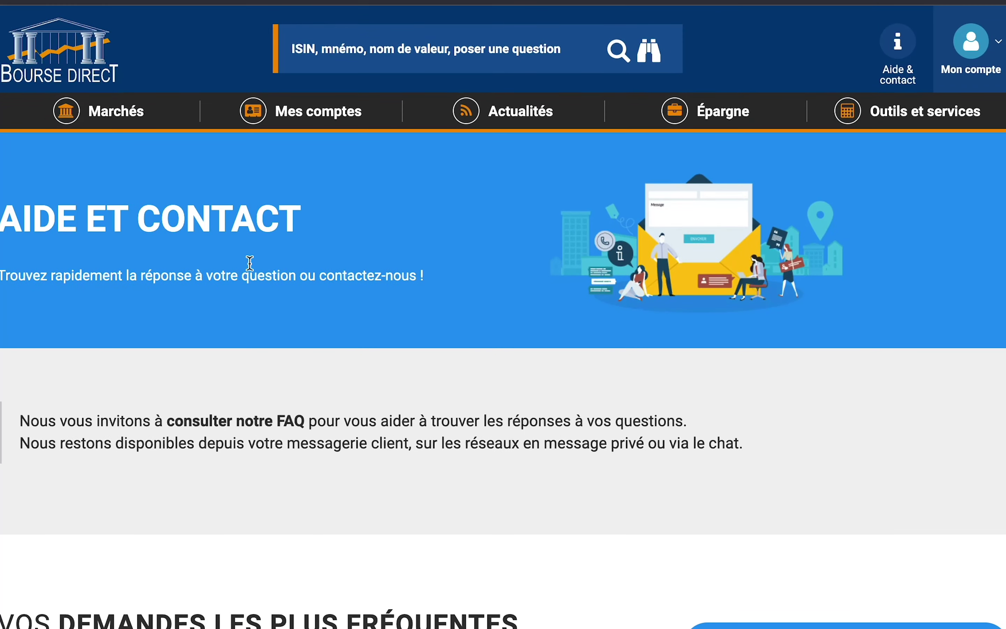
Open the real-time portfolio and examine its valuation date, total valuation and overall gain relative to the average cost price.
left_click(358, 121)
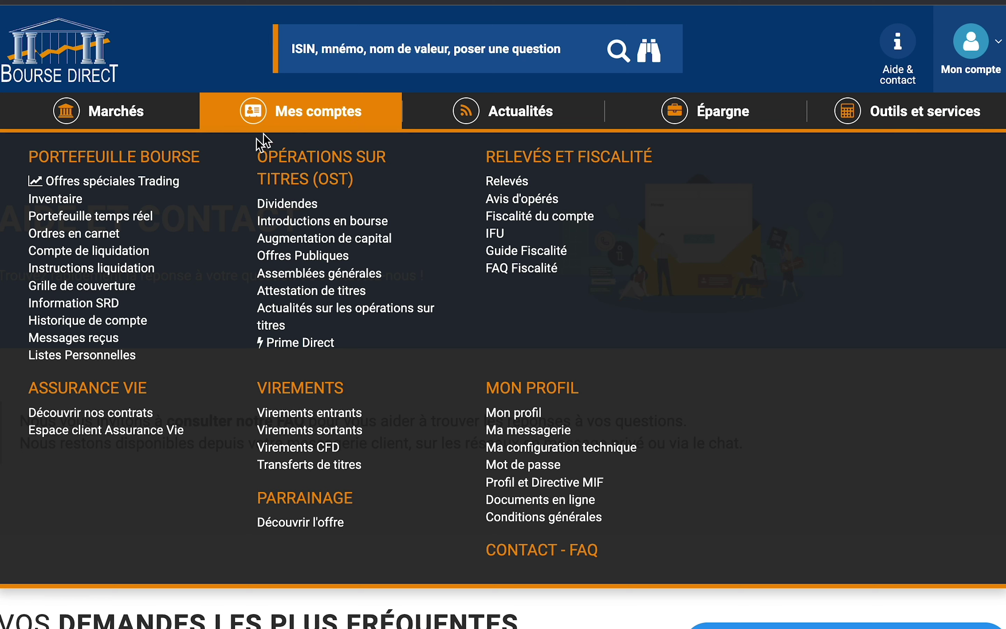
left_click(151, 221)
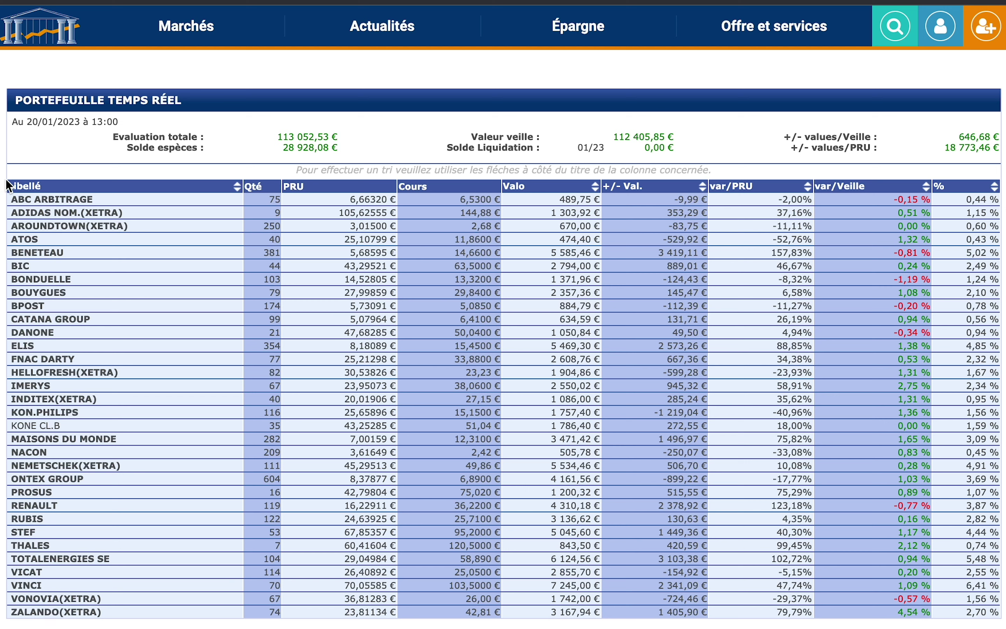
left_click_drag(120, 121, 23, 123)
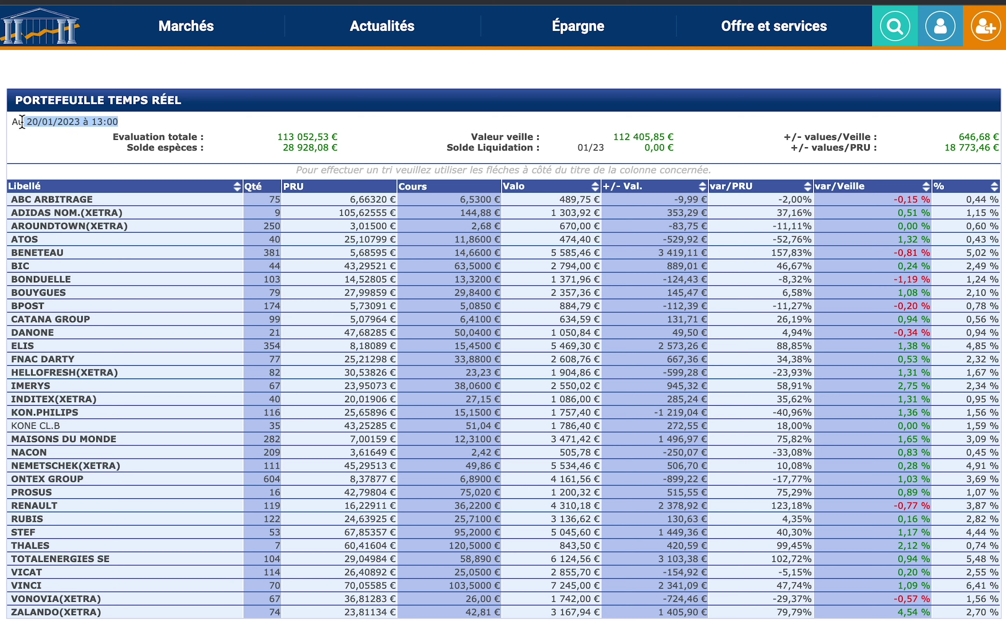
left_click(73, 141)
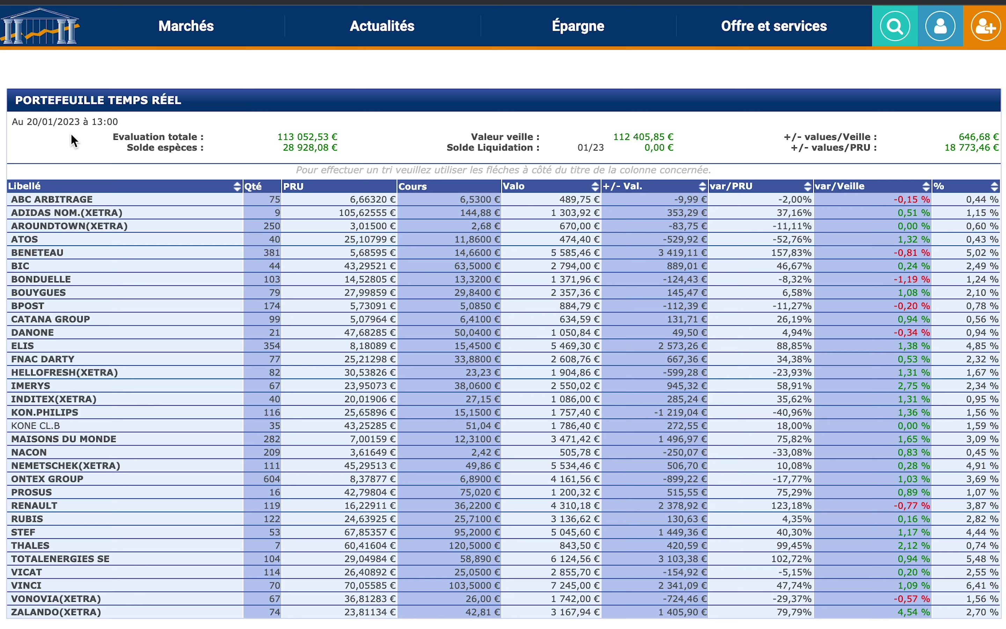
left_click_drag(276, 136, 323, 136)
left_click(380, 129)
left_click_drag(998, 151, 943, 152)
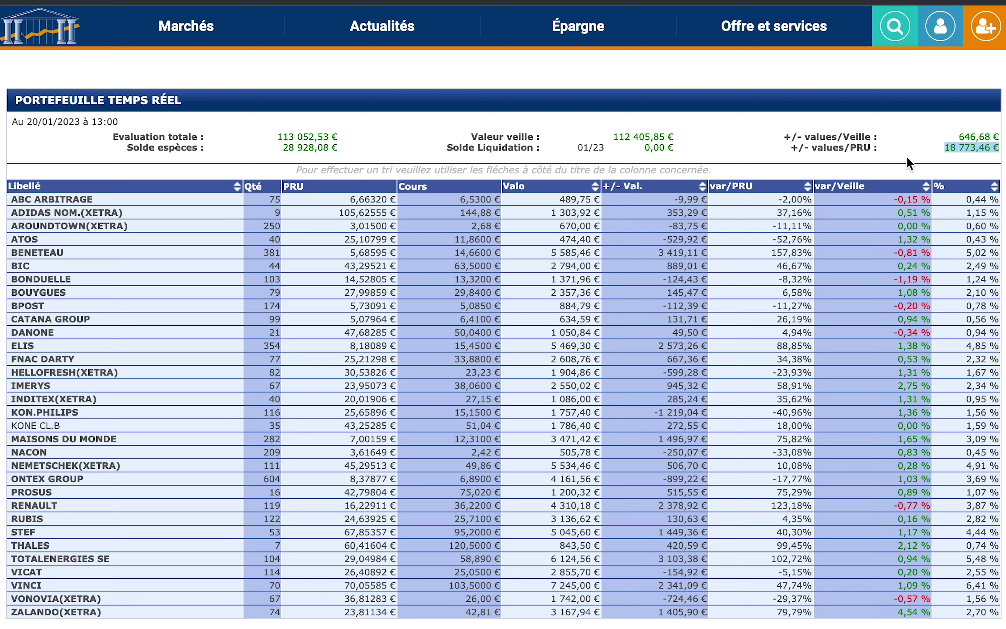
left_click(918, 152)
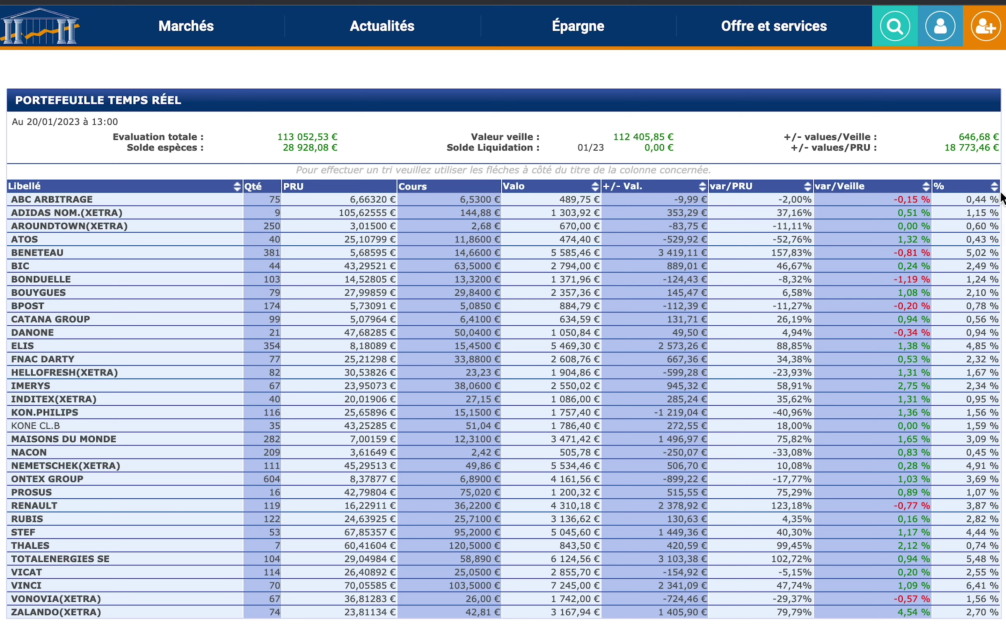
Sort the portfolio holdings by portfolio weight in descending order and examine the largest position.
left_click_drag(968, 214, 990, 559)
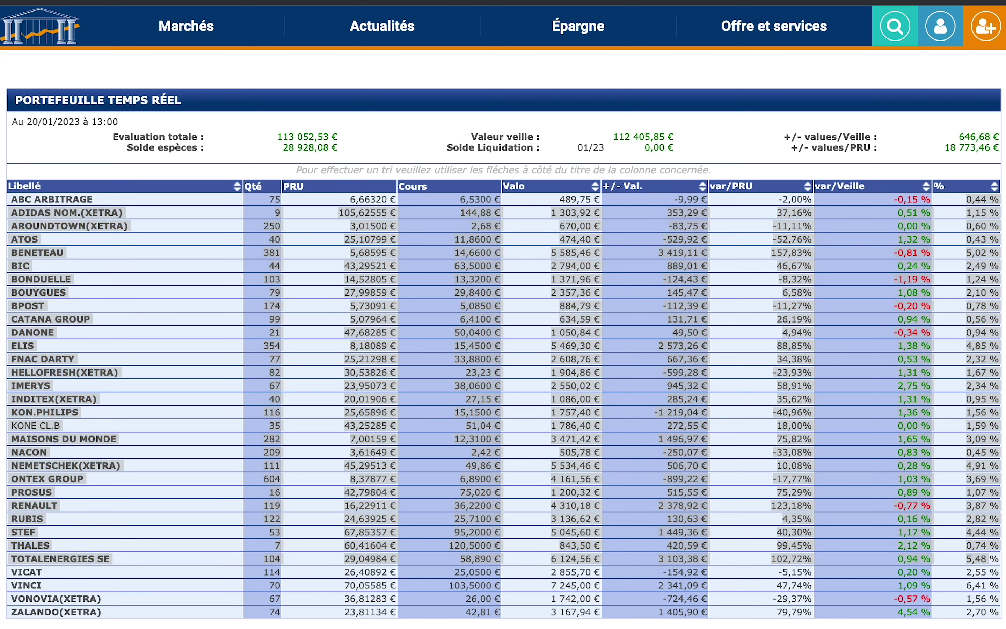
left_click(996, 192)
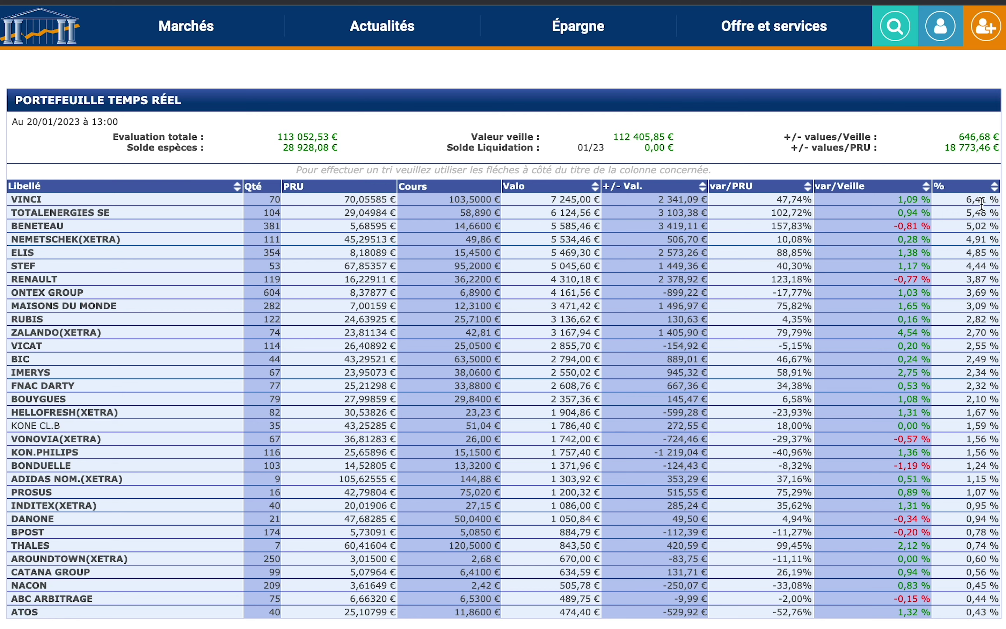
left_click_drag(967, 200, 10, 100)
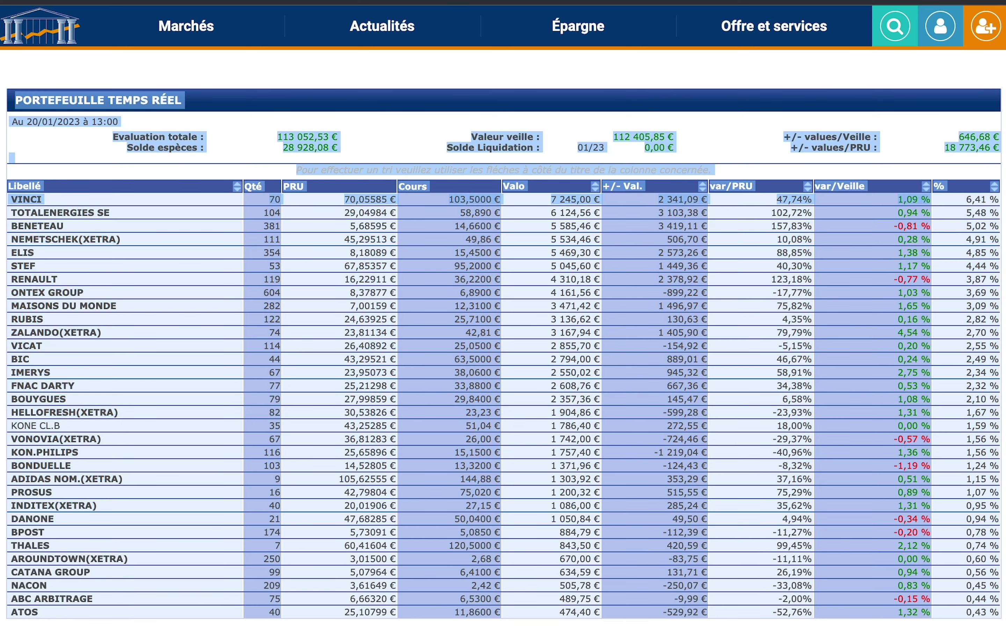
left_click(354, 157)
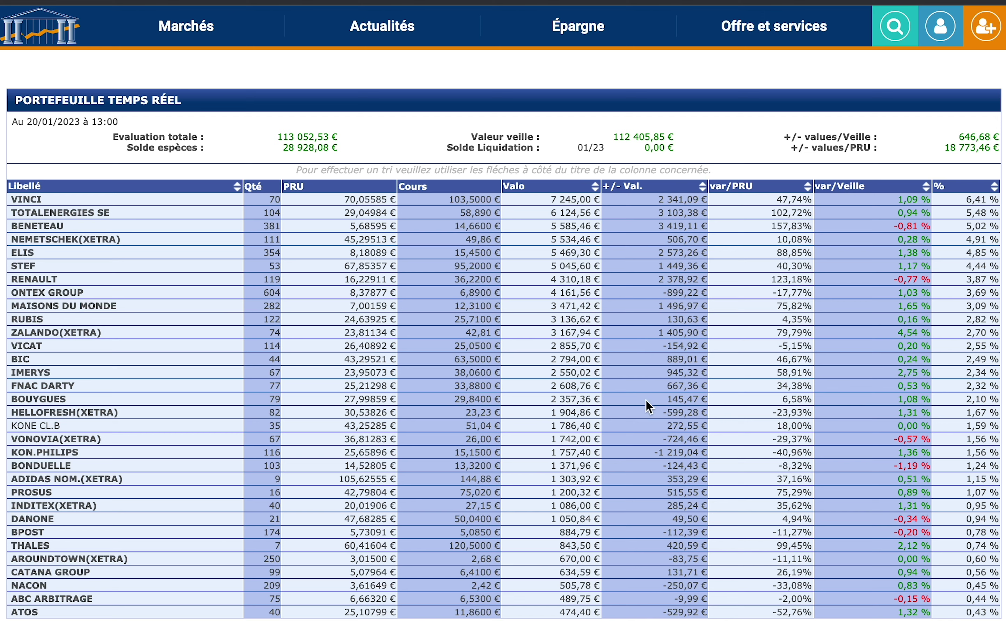
Sort the holdings by gain or loss amount in descending order and examine the Vonovia position and the total gain.
left_click(703, 189)
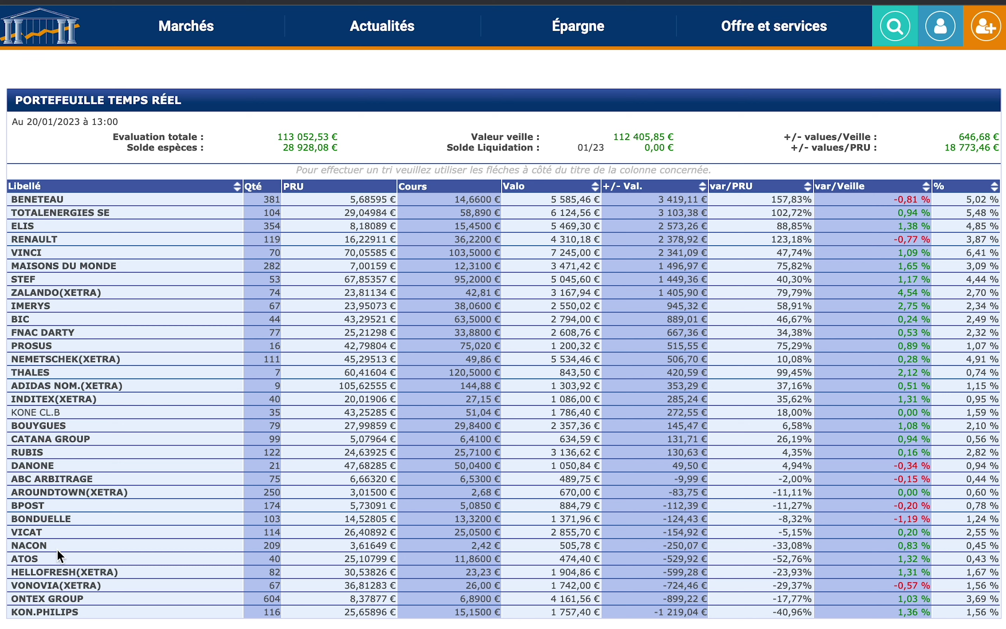
left_click_drag(115, 582, 11, 585)
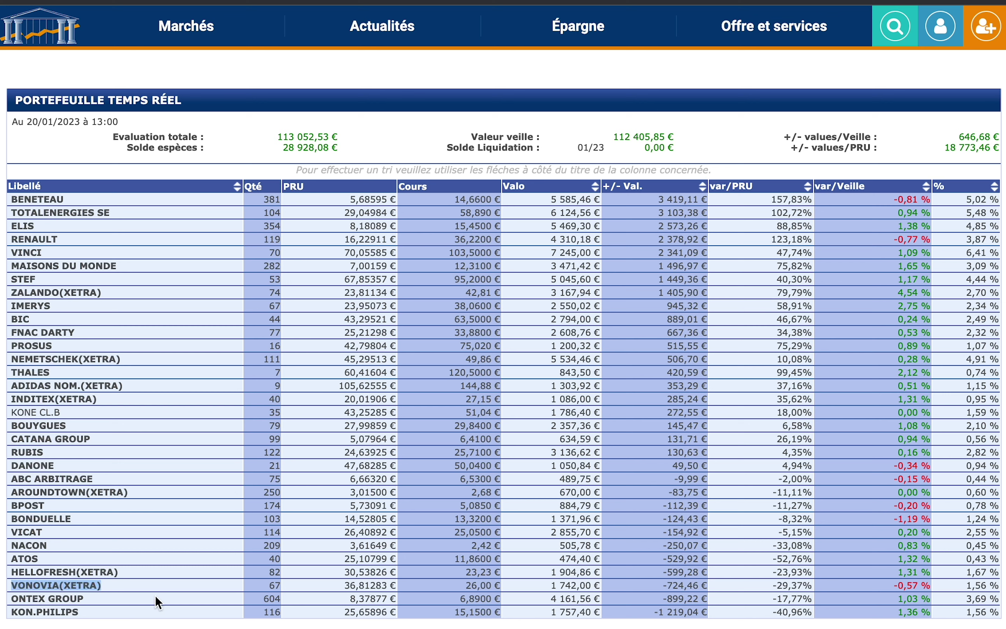
left_click(233, 587)
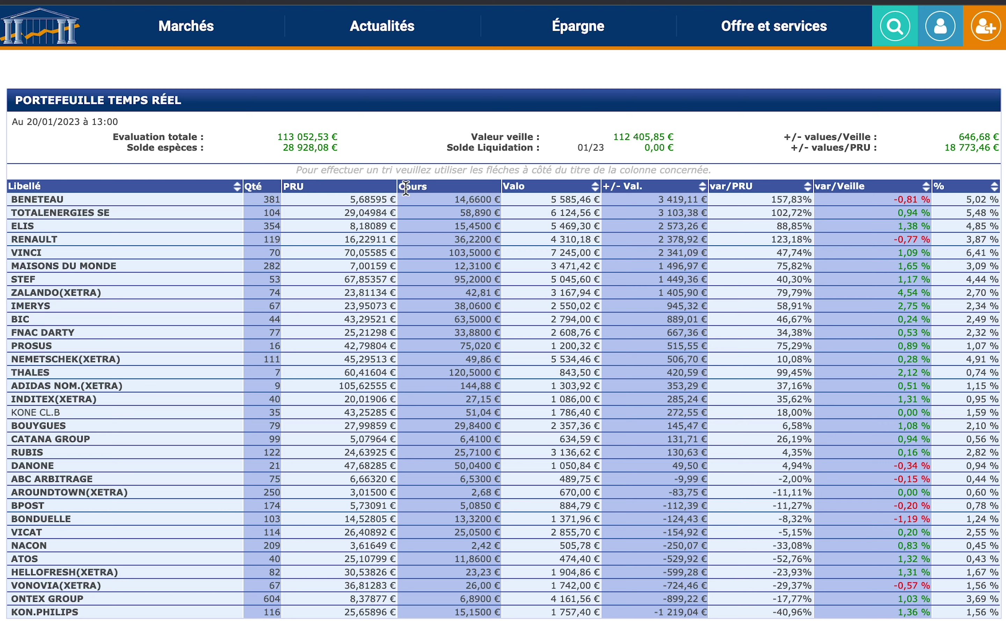
left_click_drag(938, 148, 1005, 152)
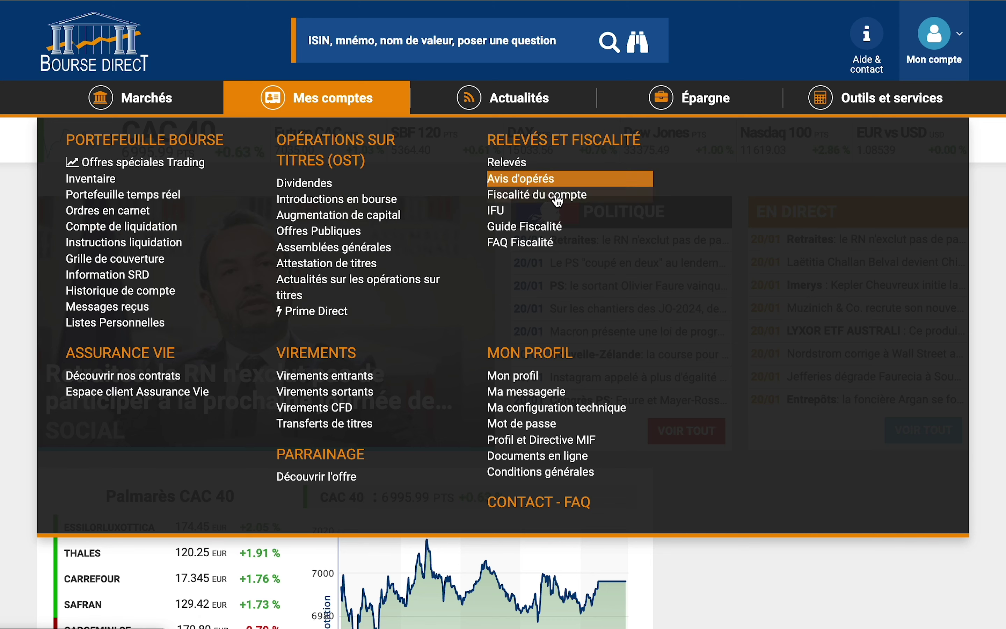
Consult the account's tax page (Fiscalité du compte) and the account history (Historique de compte).
left_click(568, 197)
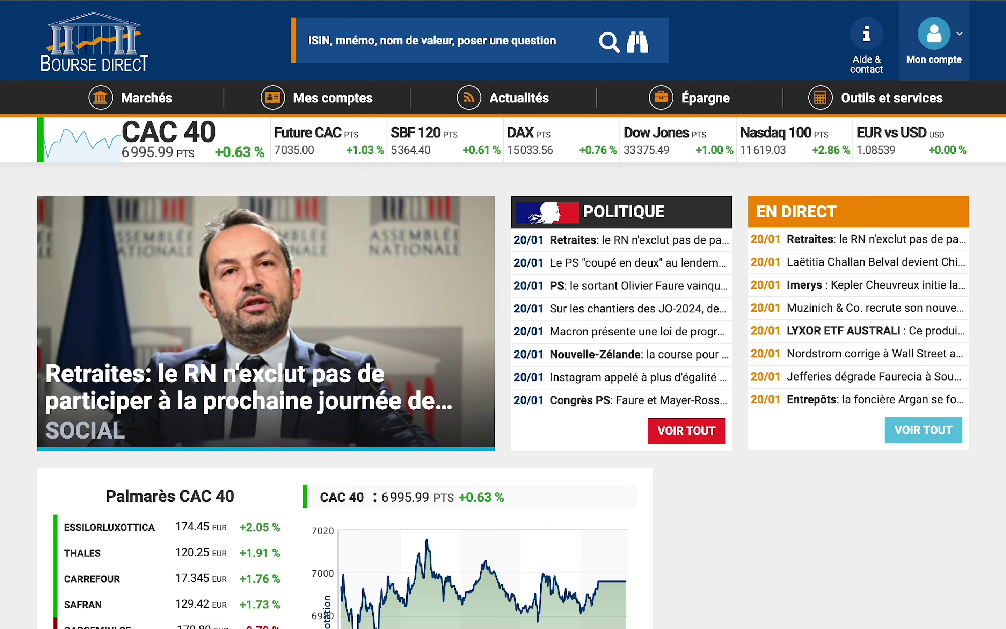
mouse_move(267, 115)
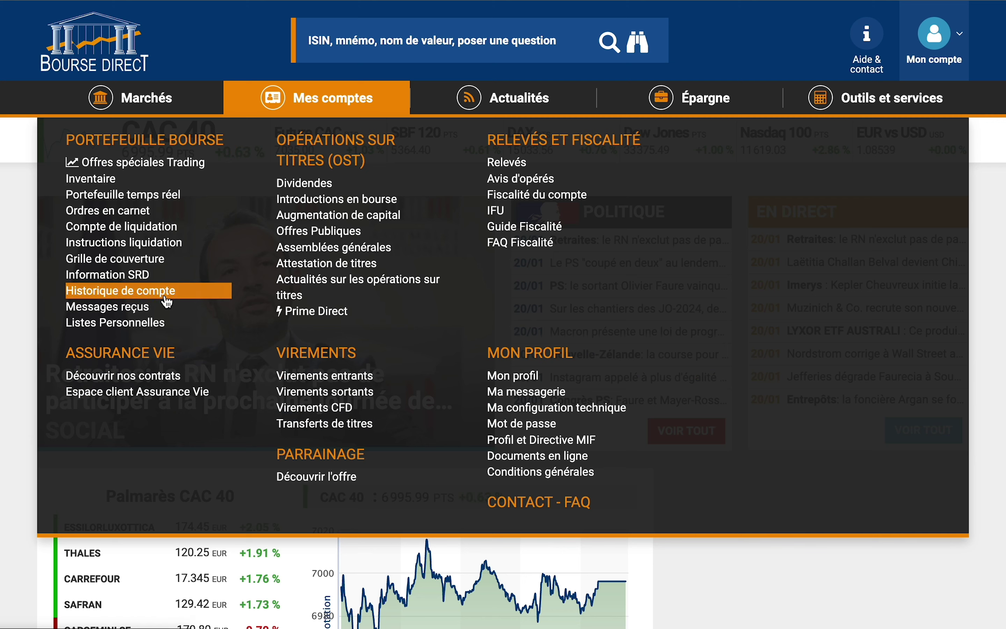
left_click(184, 291)
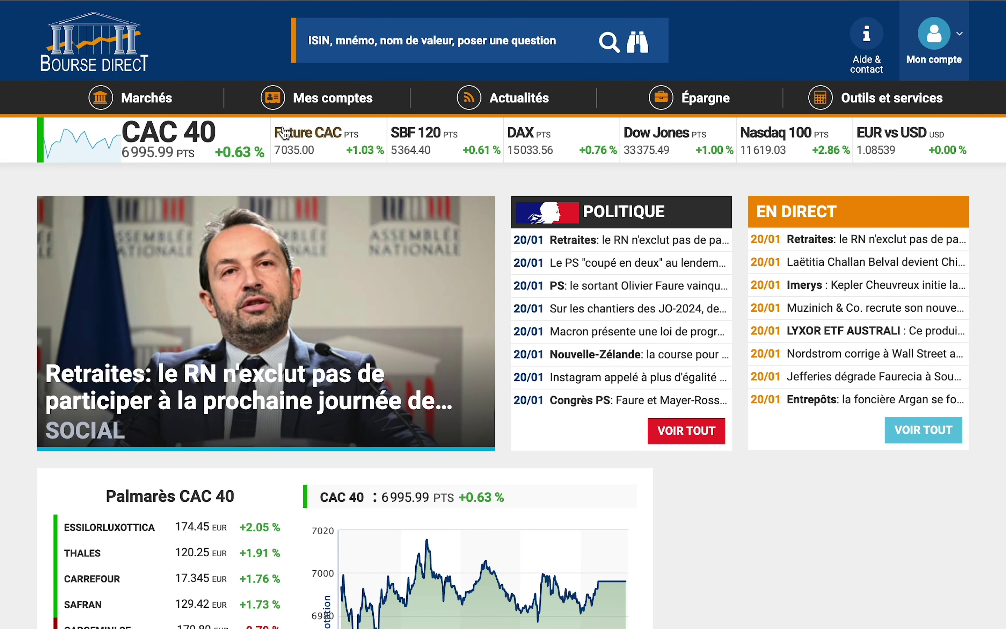
Open the statements page (Relevés) and view the June 2022 account statement.
mouse_move(303, 112)
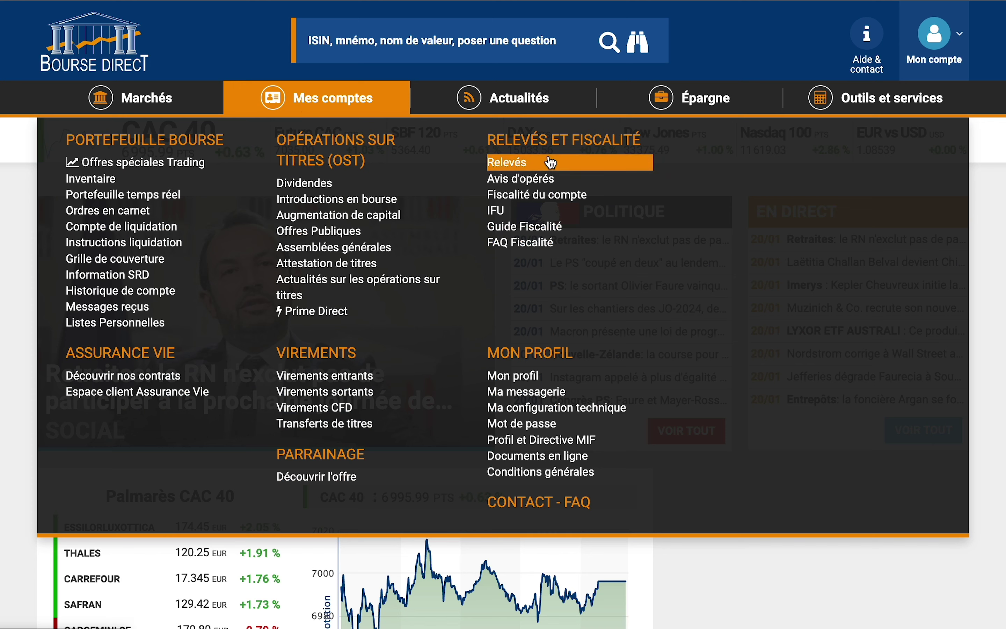
left_click(591, 164)
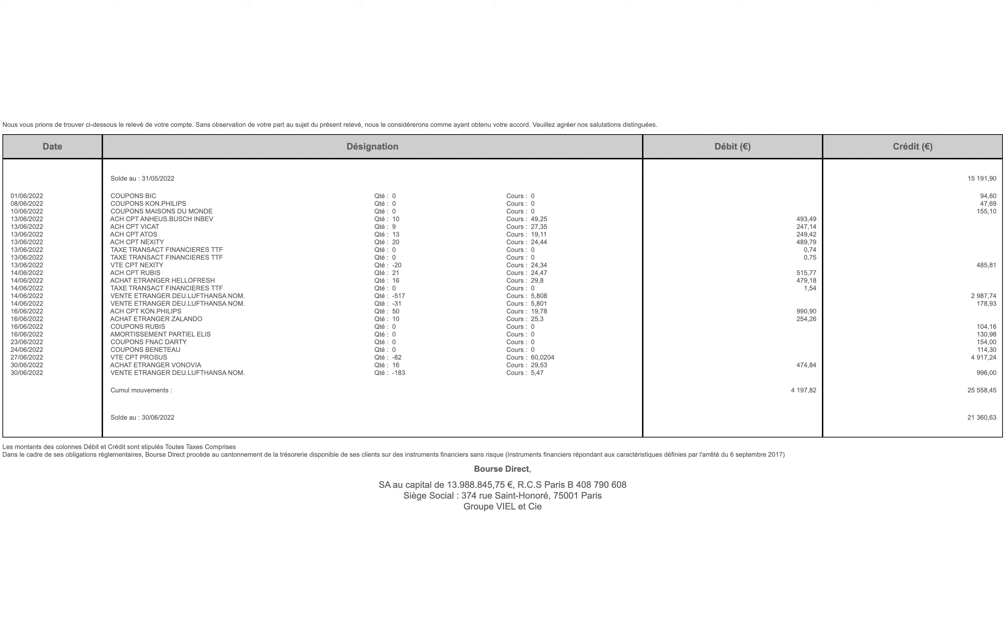
key("Right")
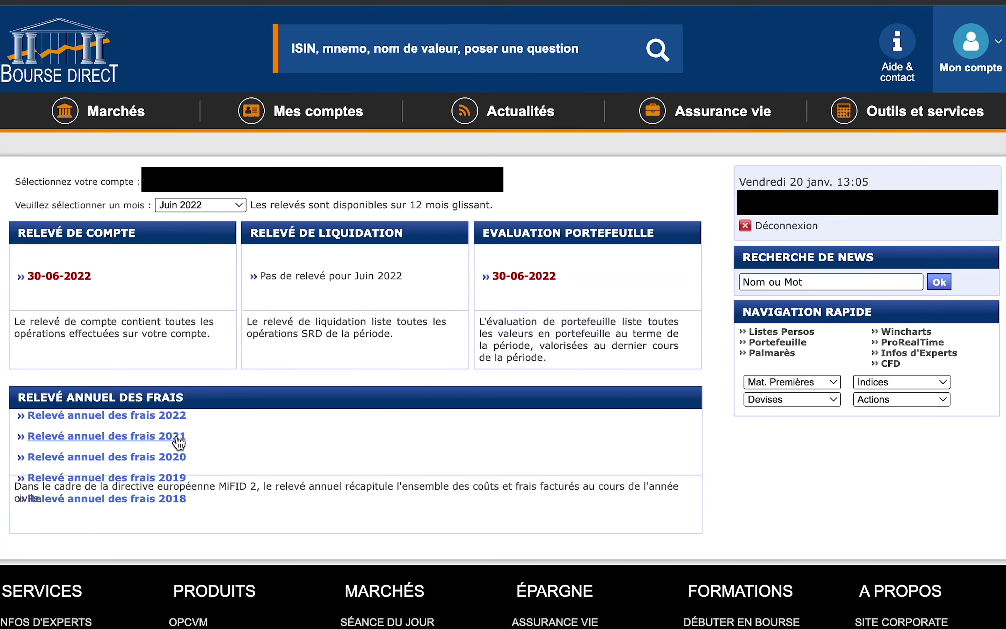
Open the 2021 annual fee statement and examine the transaction costs and the portfolio's average annual value.
left_click(179, 442)
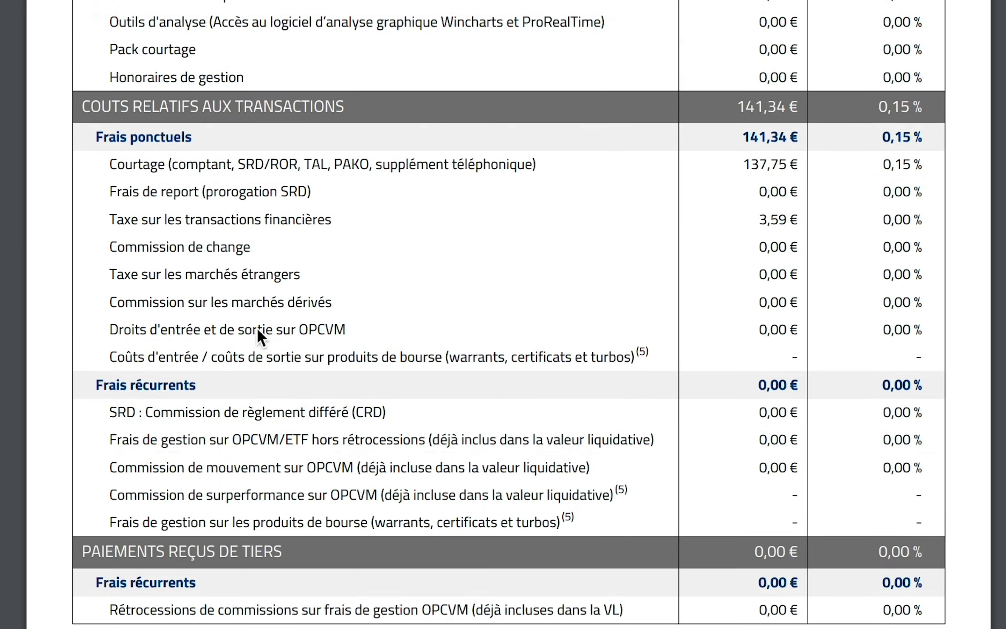
scroll(256, 335, "down", 5)
scroll(258, 330, "down", 10)
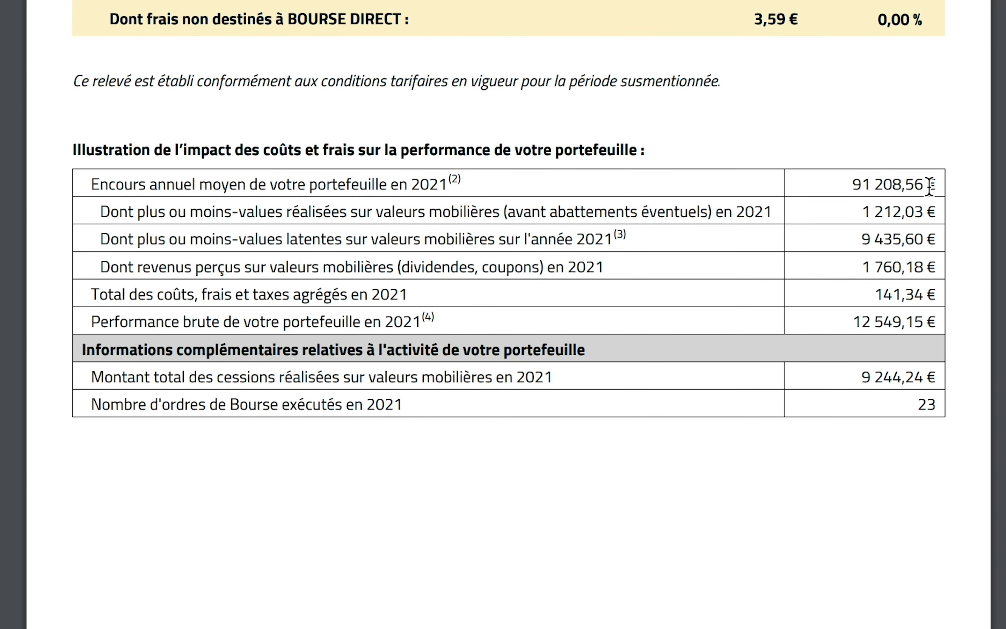
left_click_drag(941, 184, 828, 186)
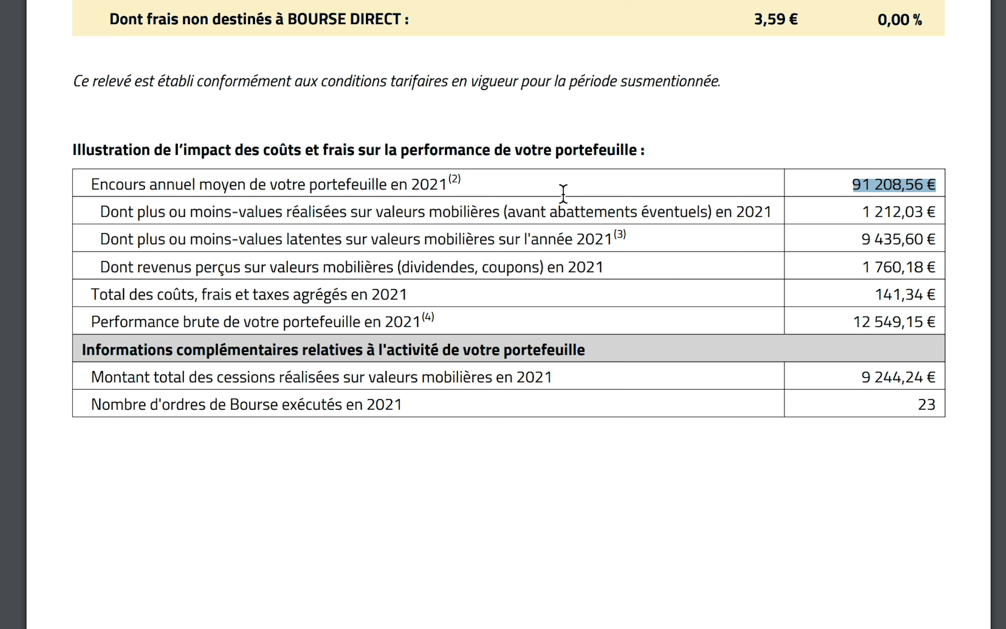
left_click(713, 164)
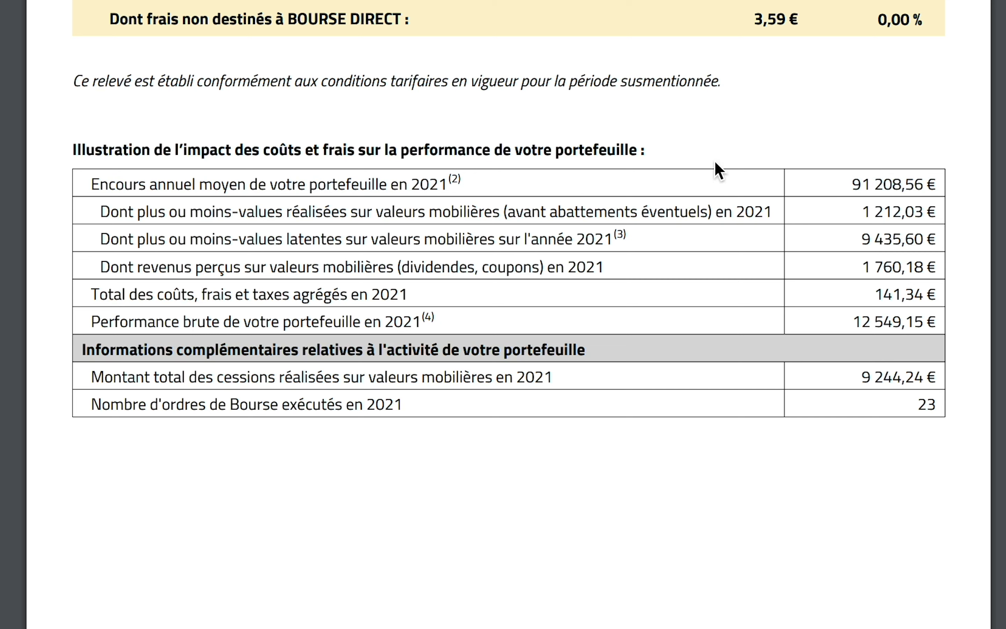